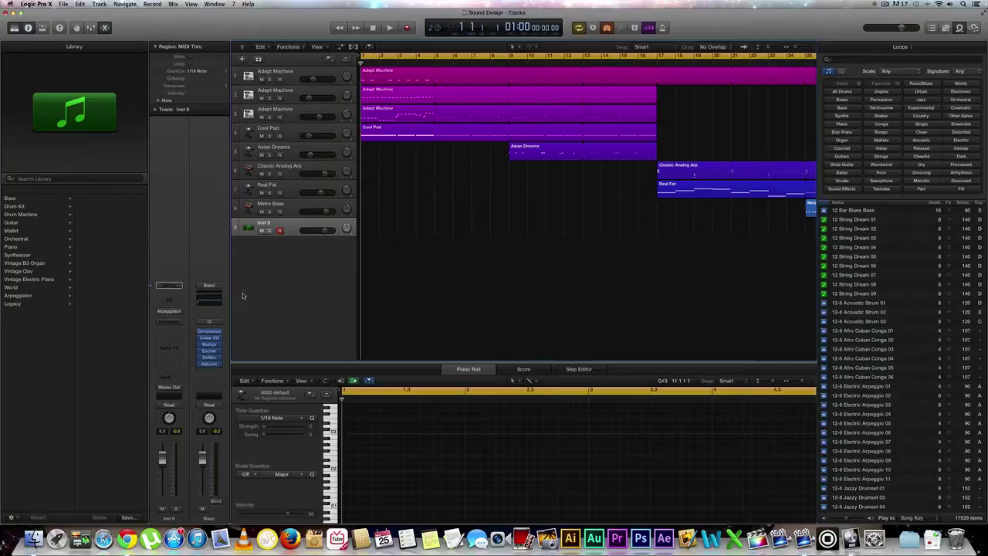
- Load Sculpture as a stereo instrument on the Inst 9 track
left_click(173, 323)
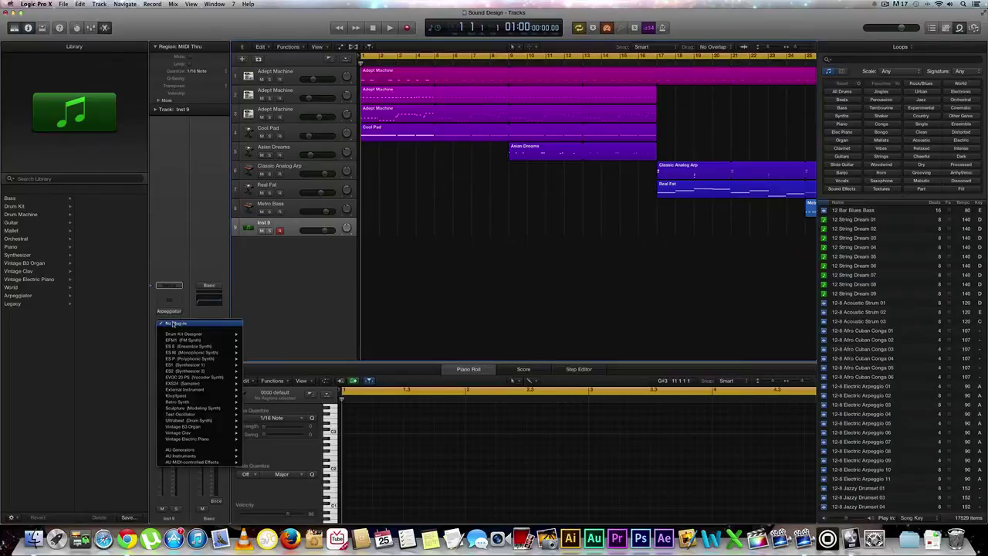
mouse_move(190, 408)
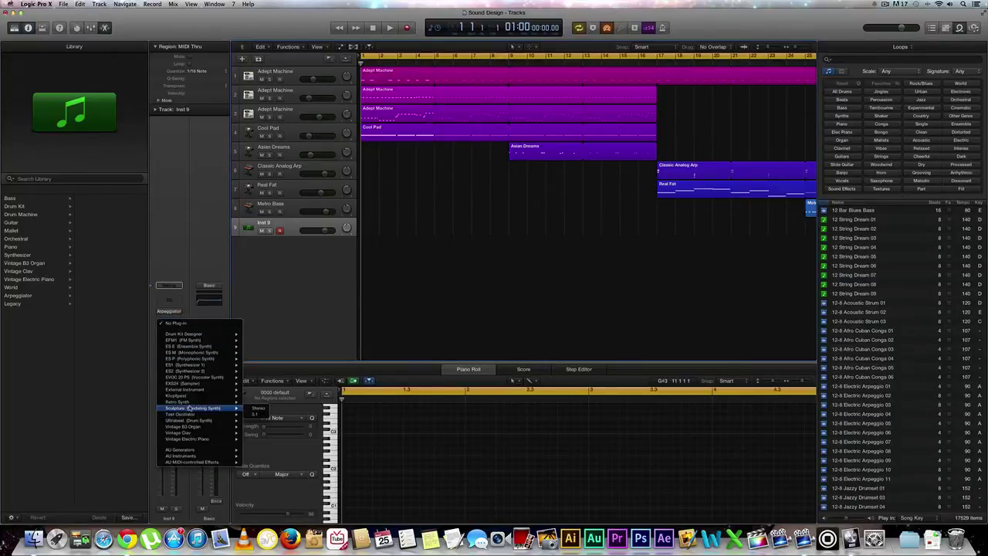
left_click(257, 407)
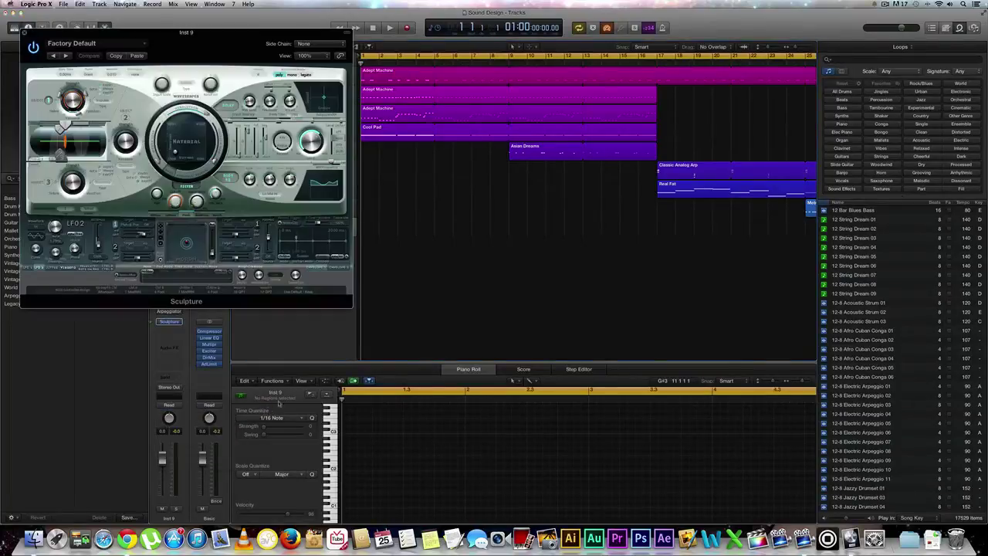
- Load Sculpture's Tutorial preset 0000 default
left_click_drag(136, 32, 476, 58)
left_click(460, 69)
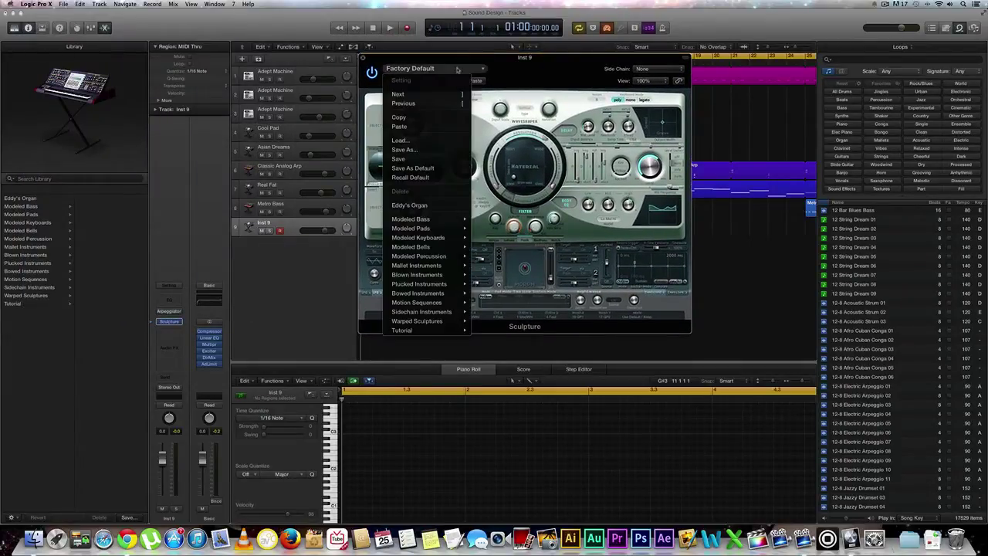
mouse_move(446, 330)
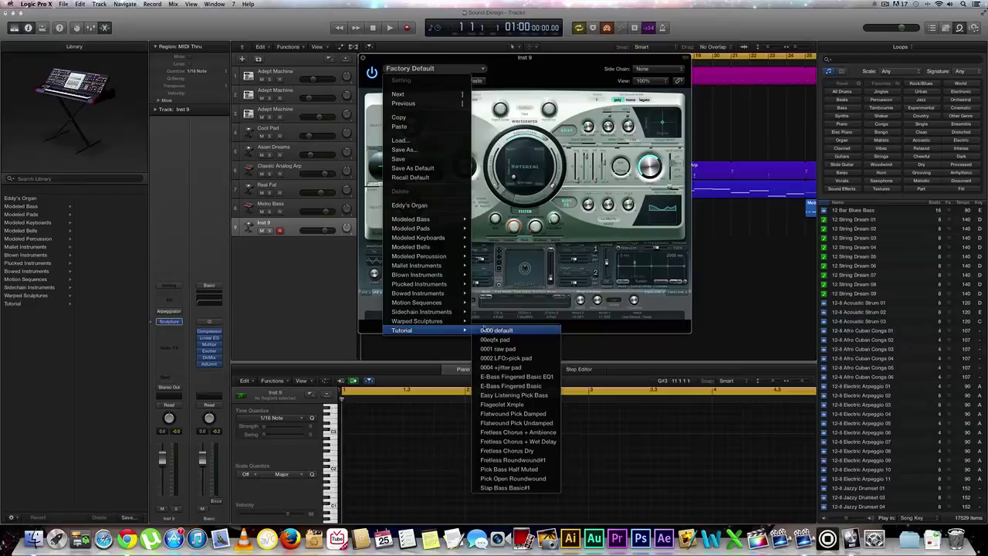
left_click(488, 329)
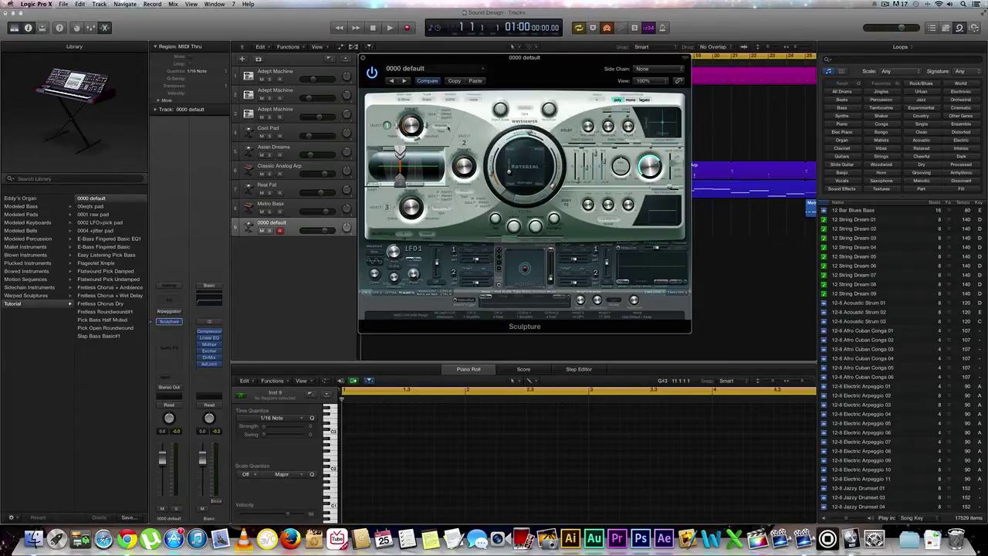
- Set Object 1's type to Bow and Transpose to -2 Oct
left_click(446, 125)
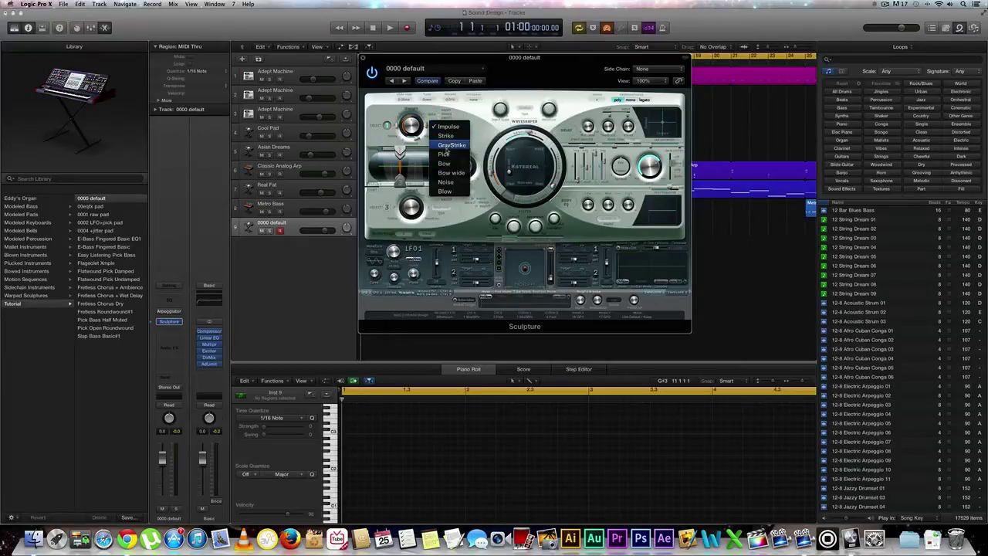
left_click(446, 163)
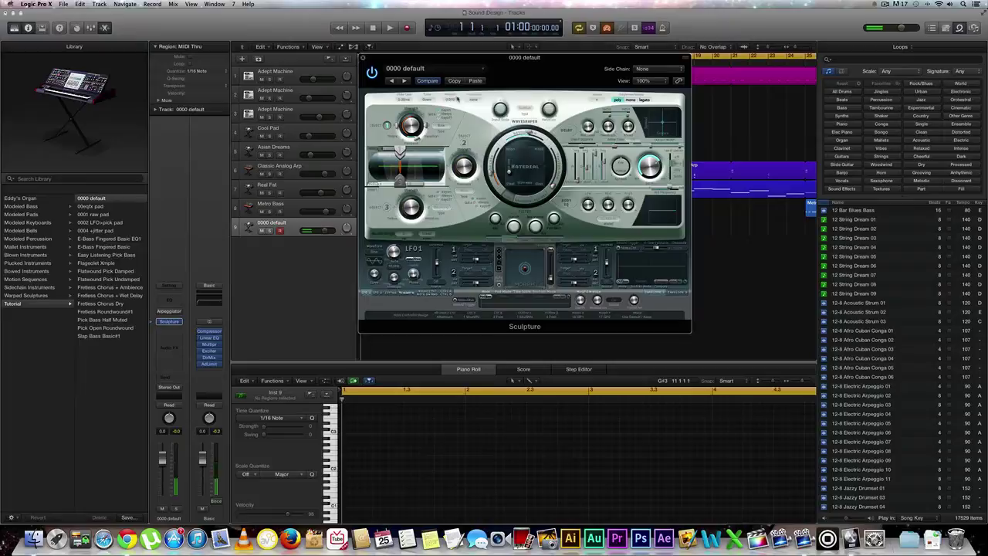
left_click(474, 99)
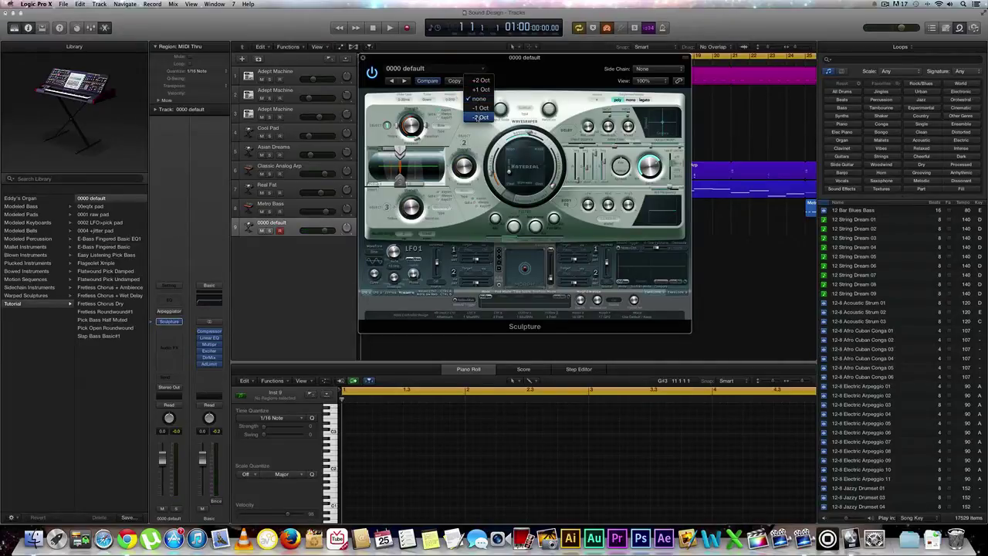
left_click(480, 118)
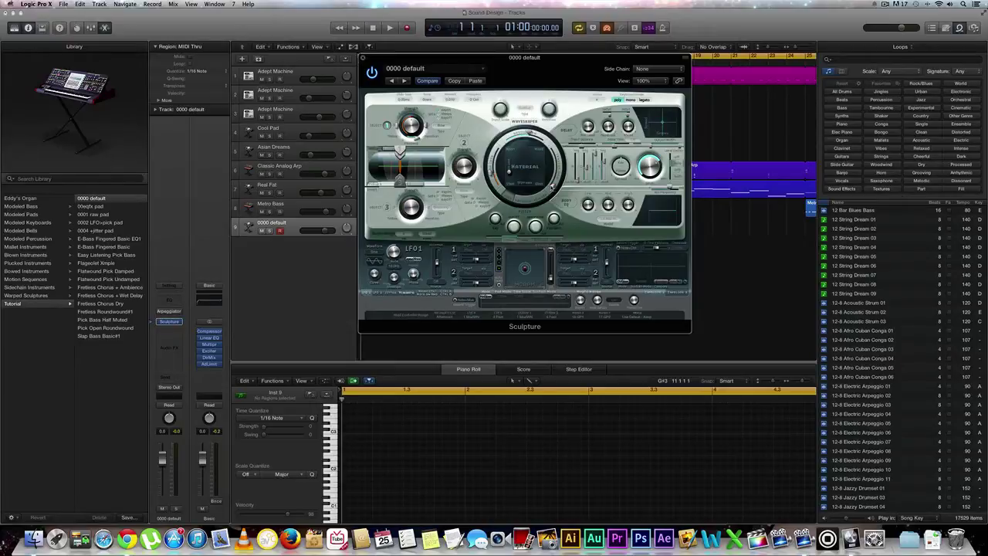
- Raise Material from 0.16 to 0.21 and lower Object 1 Strength from 0.60 to 0.50
mouse_move(555, 185)
left_click_drag(558, 184, 555, 179)
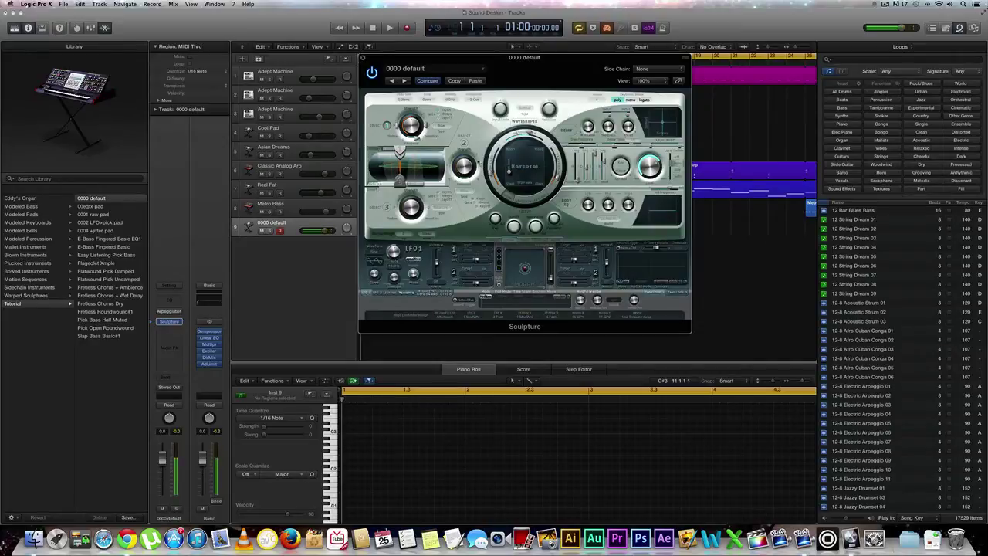
mouse_move(418, 138)
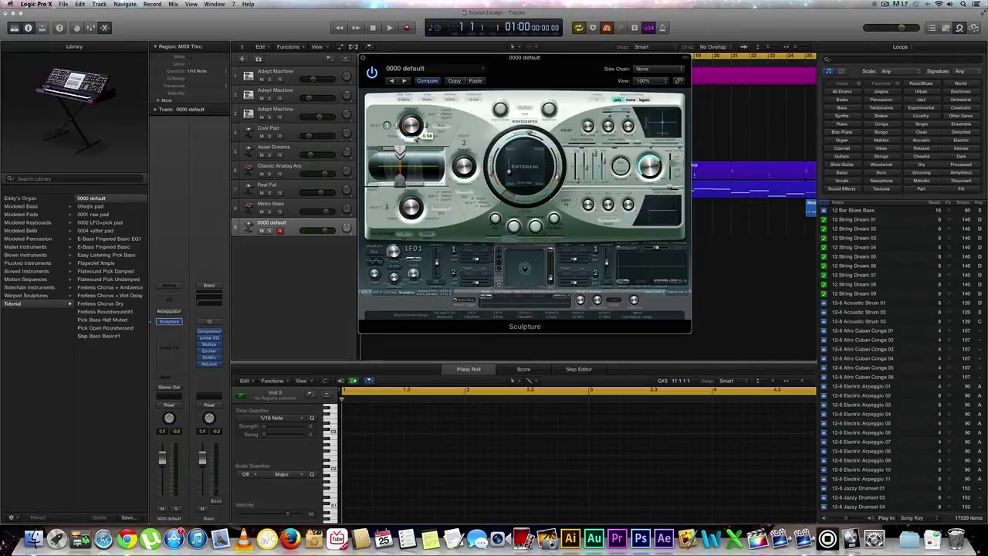
left_click_drag(412, 126, 412, 138)
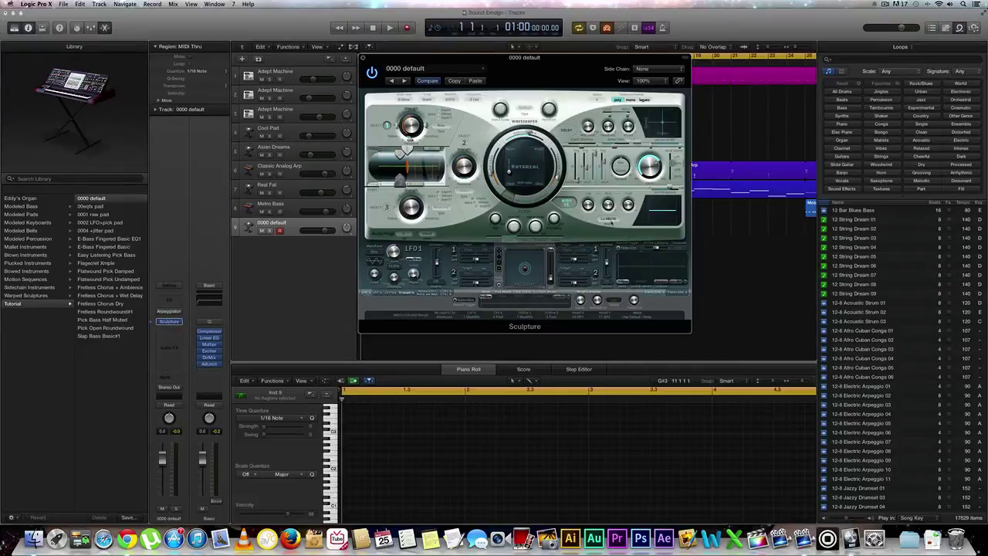
- Audition the Double Bass 1, Double Bass 2 and Cello 1 body models
left_click(612, 221)
left_click(611, 221)
left_click(611, 221)
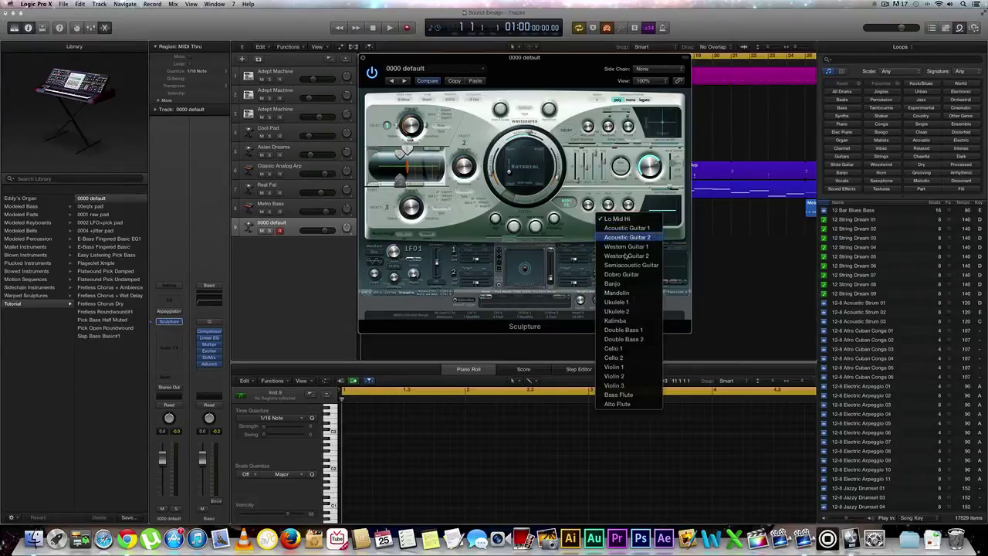
left_click(623, 331)
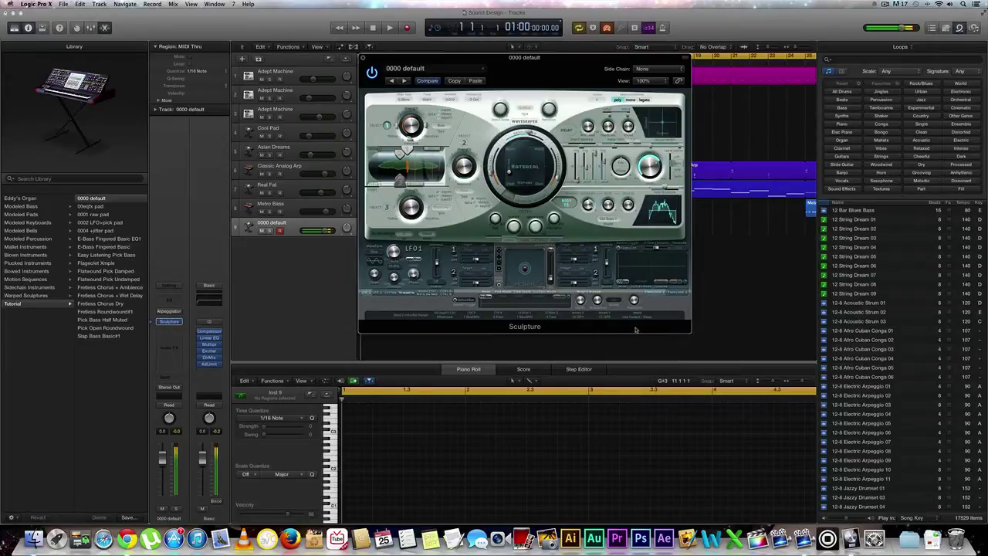
left_click(608, 219)
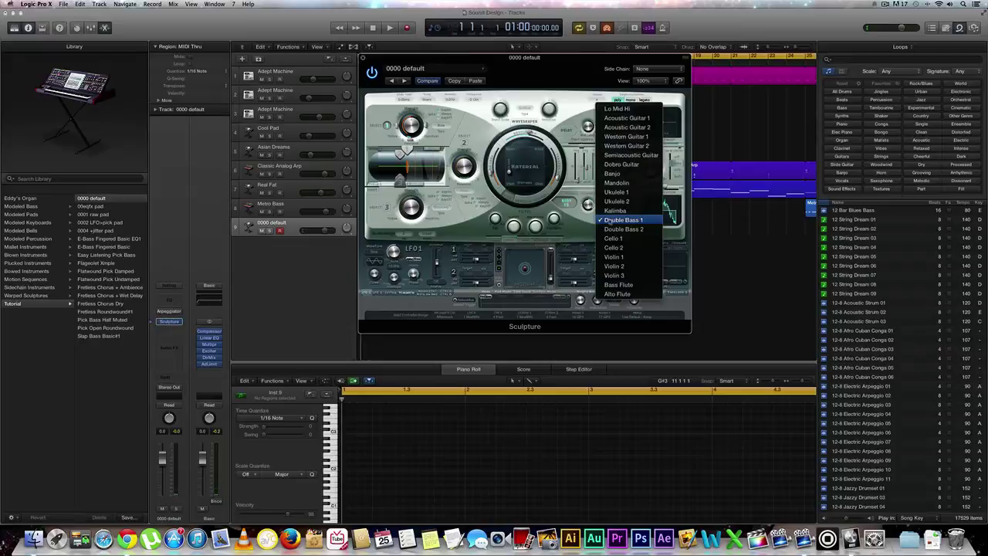
left_click(610, 229)
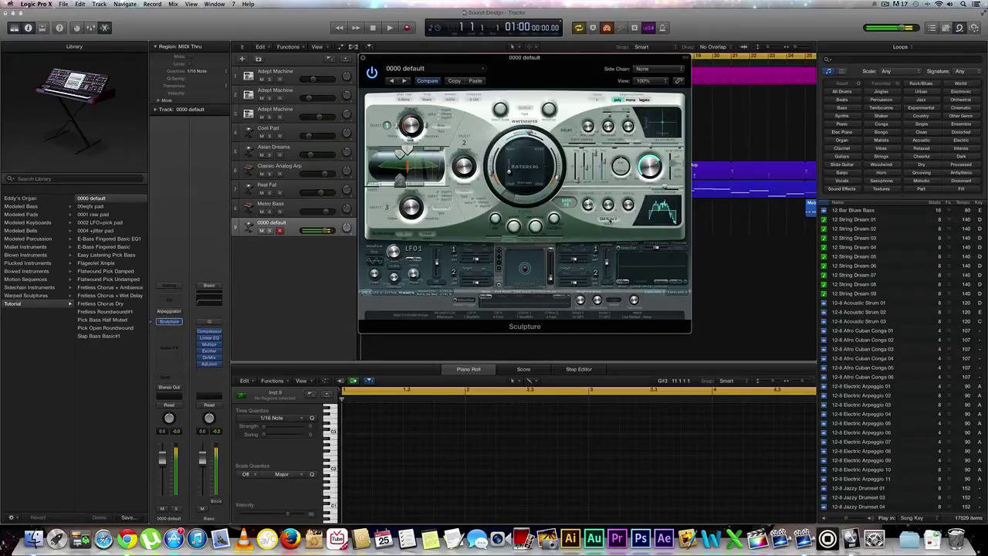
left_click(611, 224)
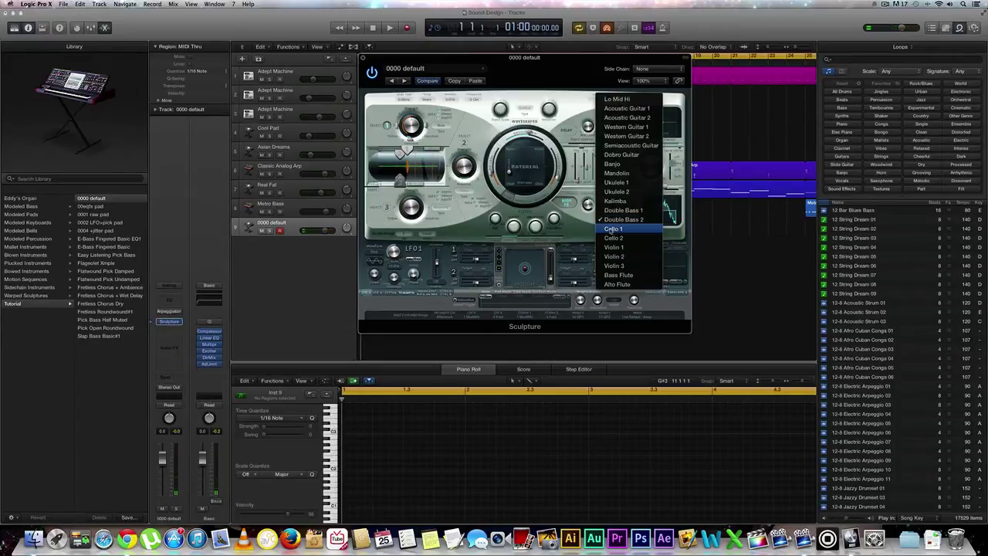
left_click(611, 230)
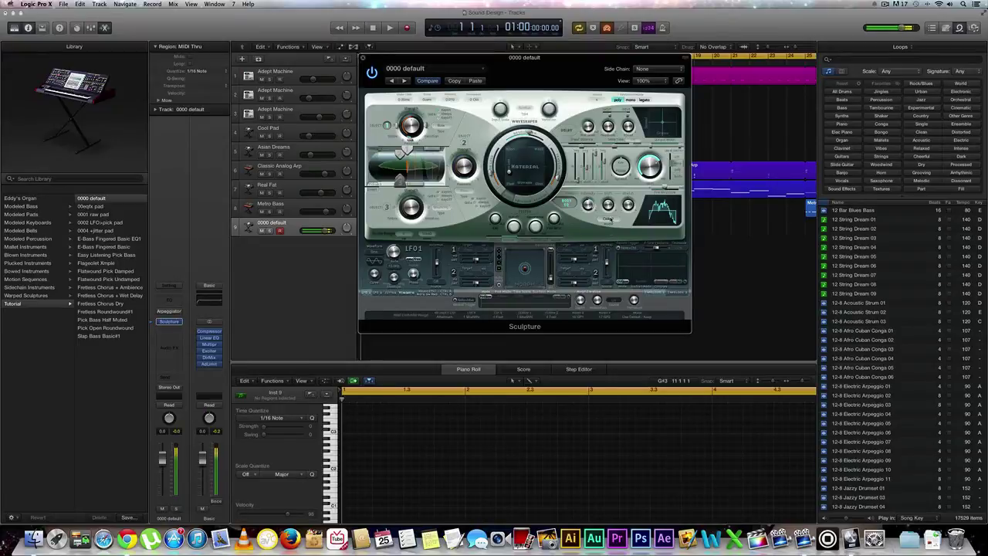
- Try the Cello 2 and Violin 1 body models, then settle on Double Bass 1
left_click(610, 220)
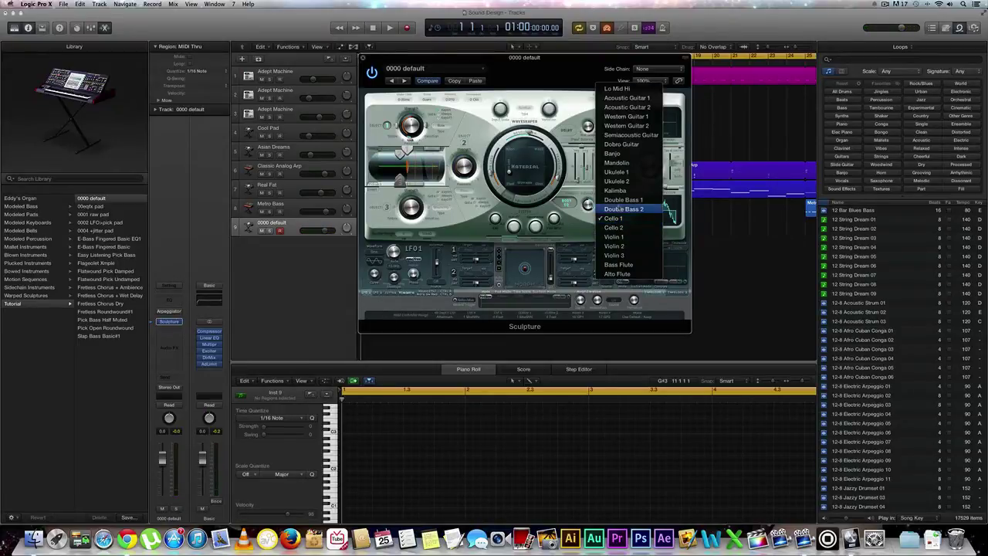
left_click(613, 227)
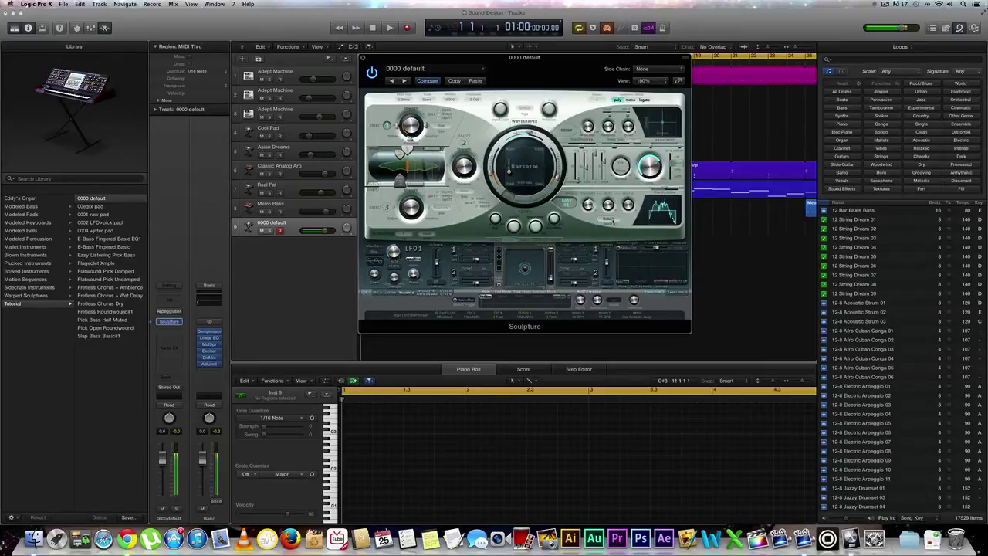
left_click(613, 221)
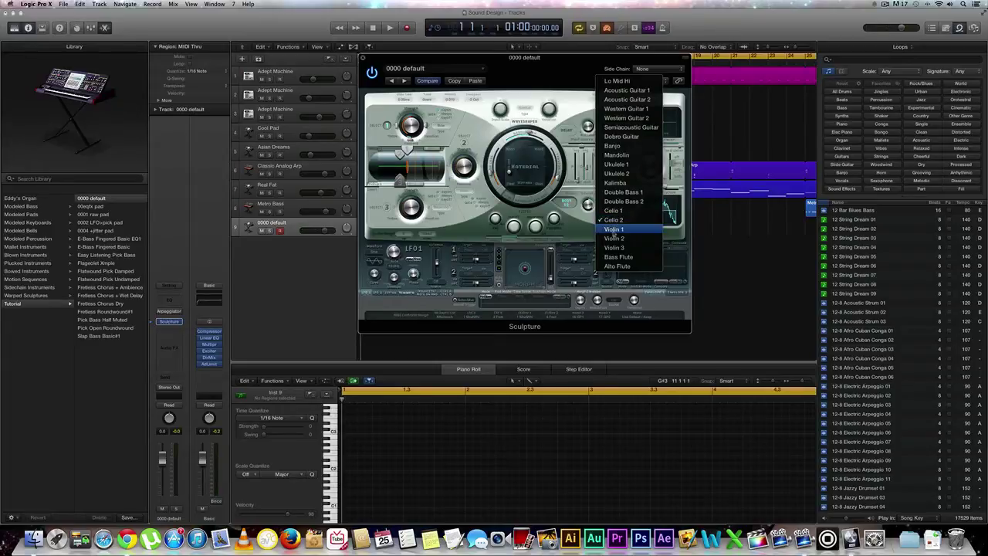
left_click(612, 230)
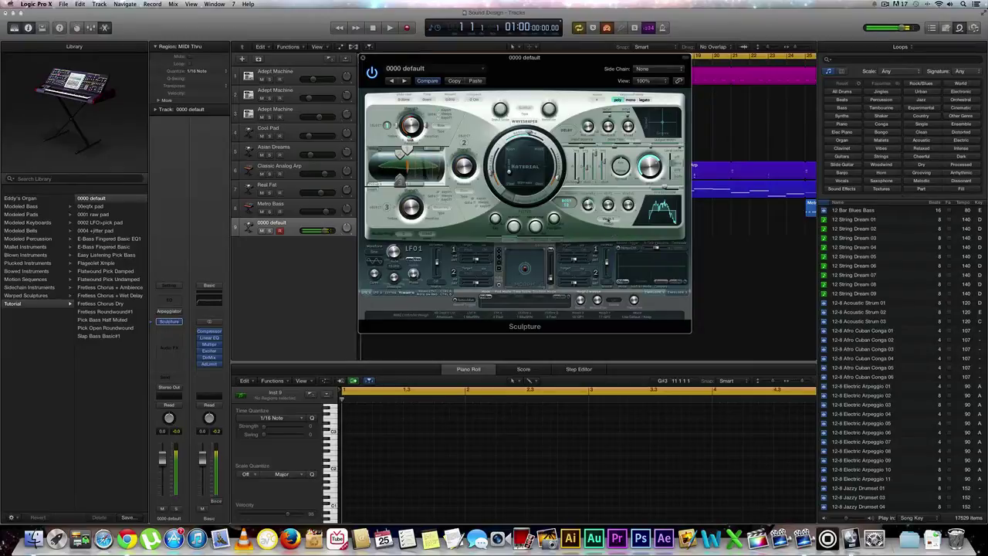
left_click(609, 220)
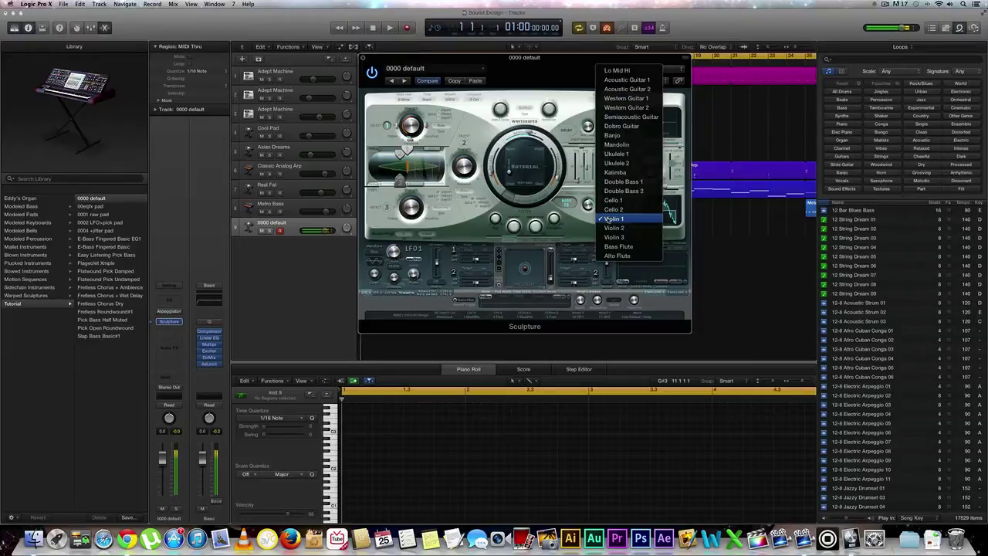
left_click(609, 182)
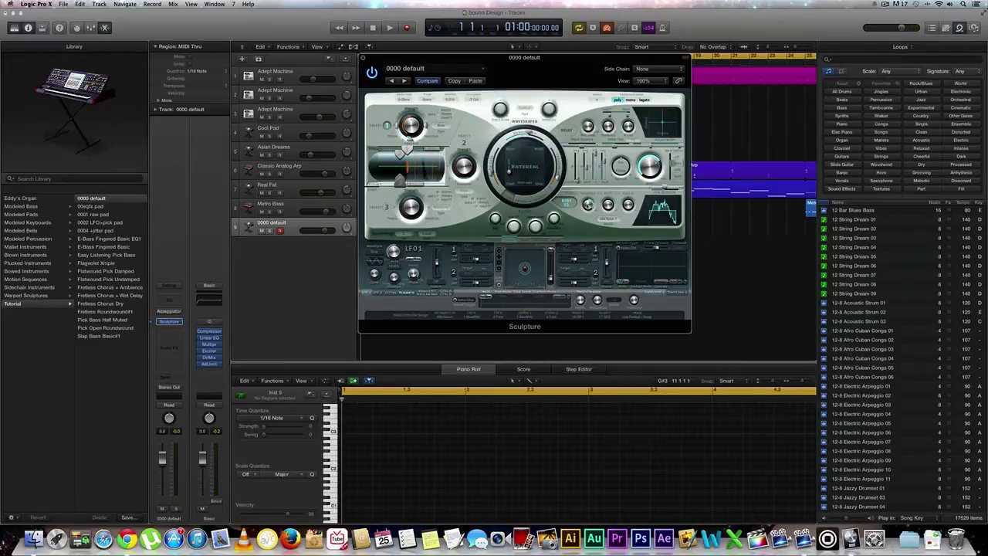
- Set the Body EQ Intensity, Shift and Stretch knobs to about +0.80, +0.28 and 0.38
left_click_drag(588, 204, 588, 198)
left_click_drag(590, 209, 607, 203)
left_click(628, 205)
left_click_drag(628, 205, 628, 202)
left_click_drag(629, 203, 628, 205)
left_click_drag(662, 188, 661, 190)
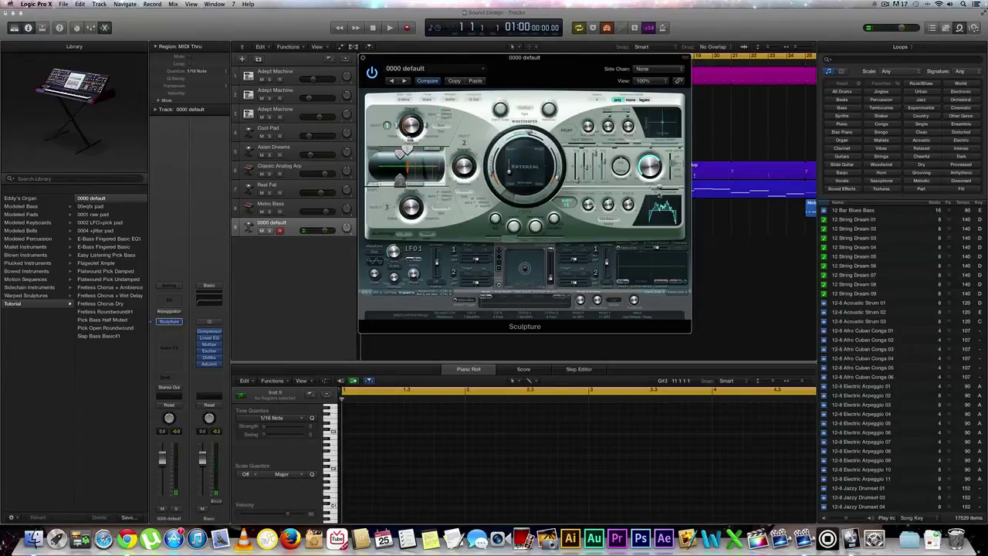